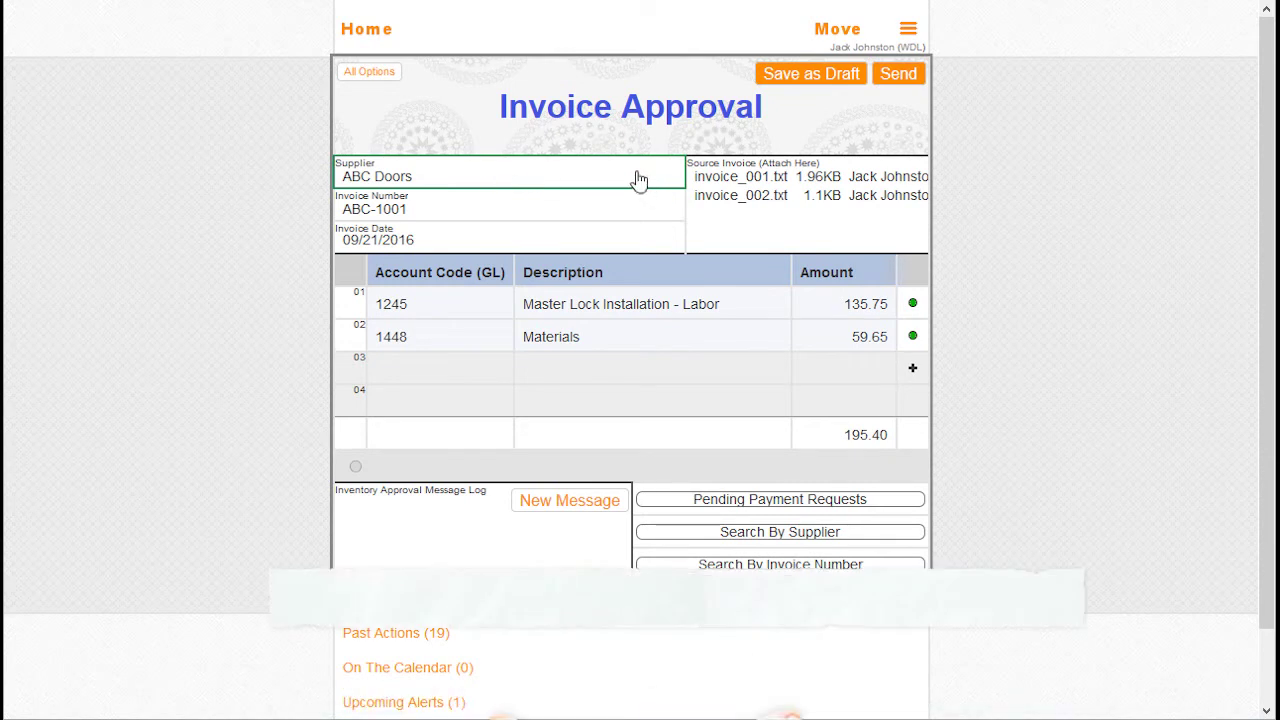
# Add console(AI,"My value for cell AI") to the Supplier cell's calculations for writing to other cells, and save the change.
pyautogui.click(605, 180)
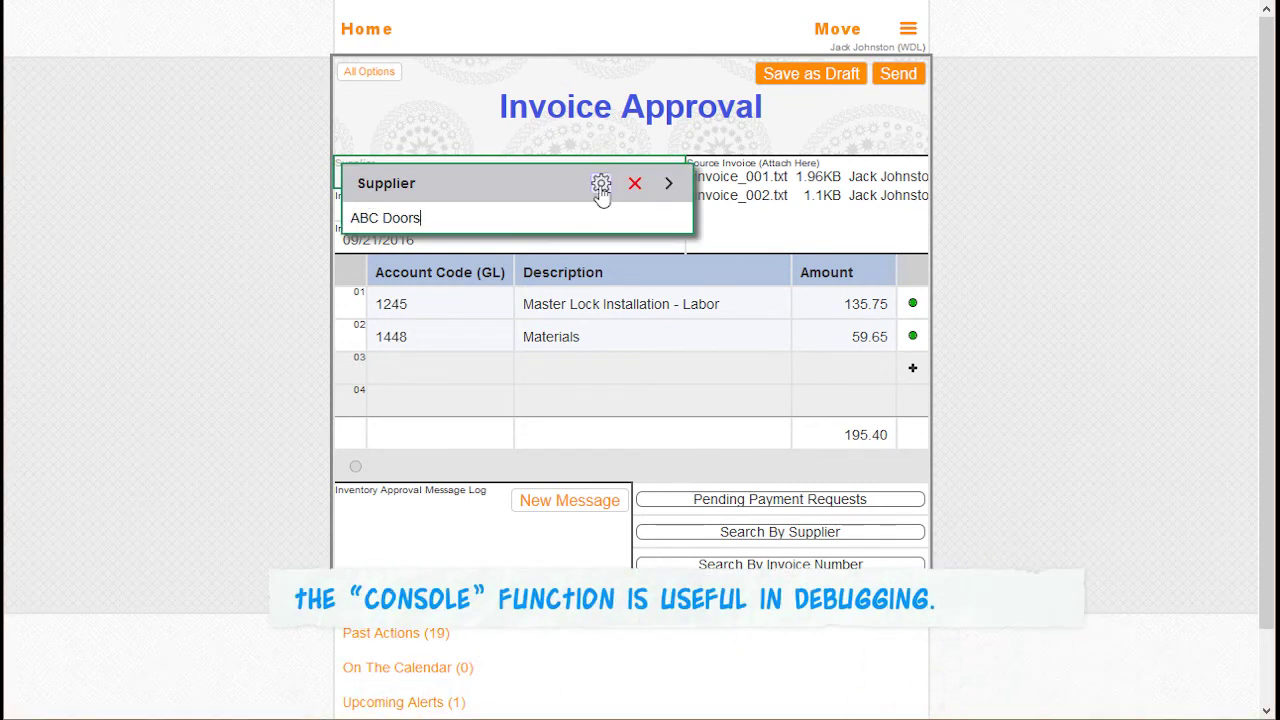
pyautogui.click(601, 184)
pyautogui.click(600, 163)
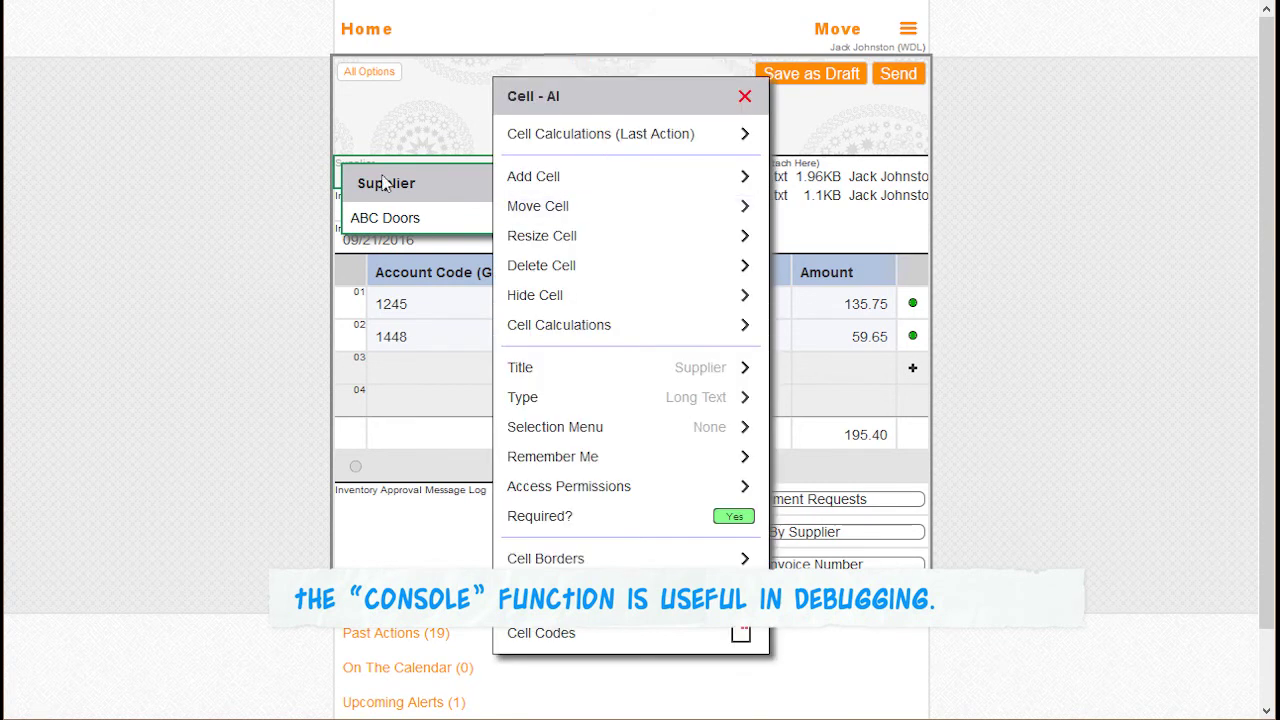
pyautogui.click(573, 326)
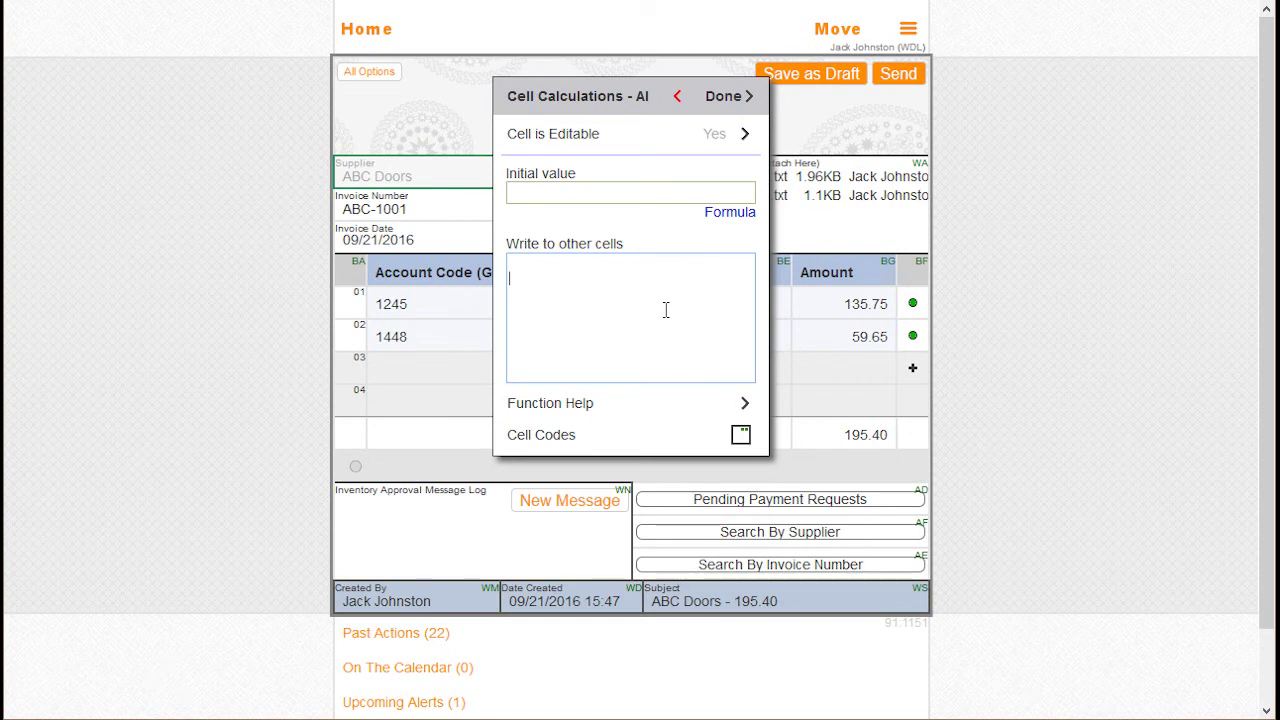
pyautogui.write('console(')
pyautogui.write('AI')
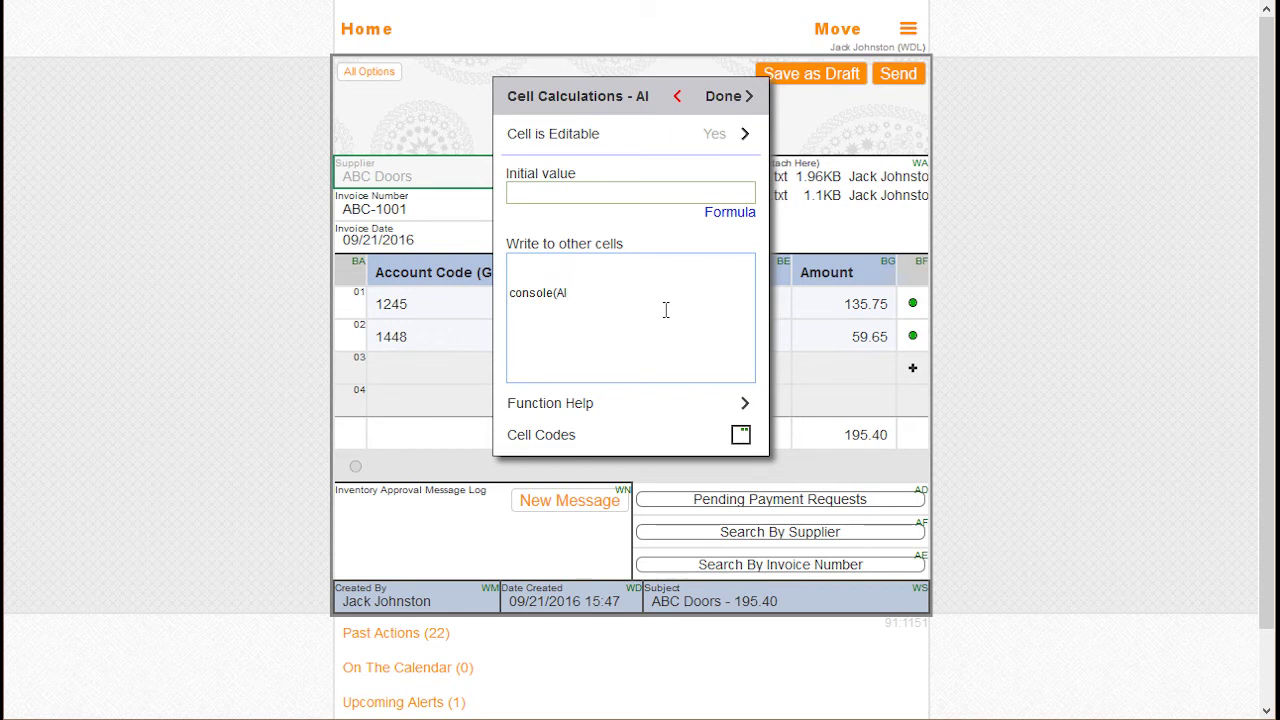
pyautogui.write(',')
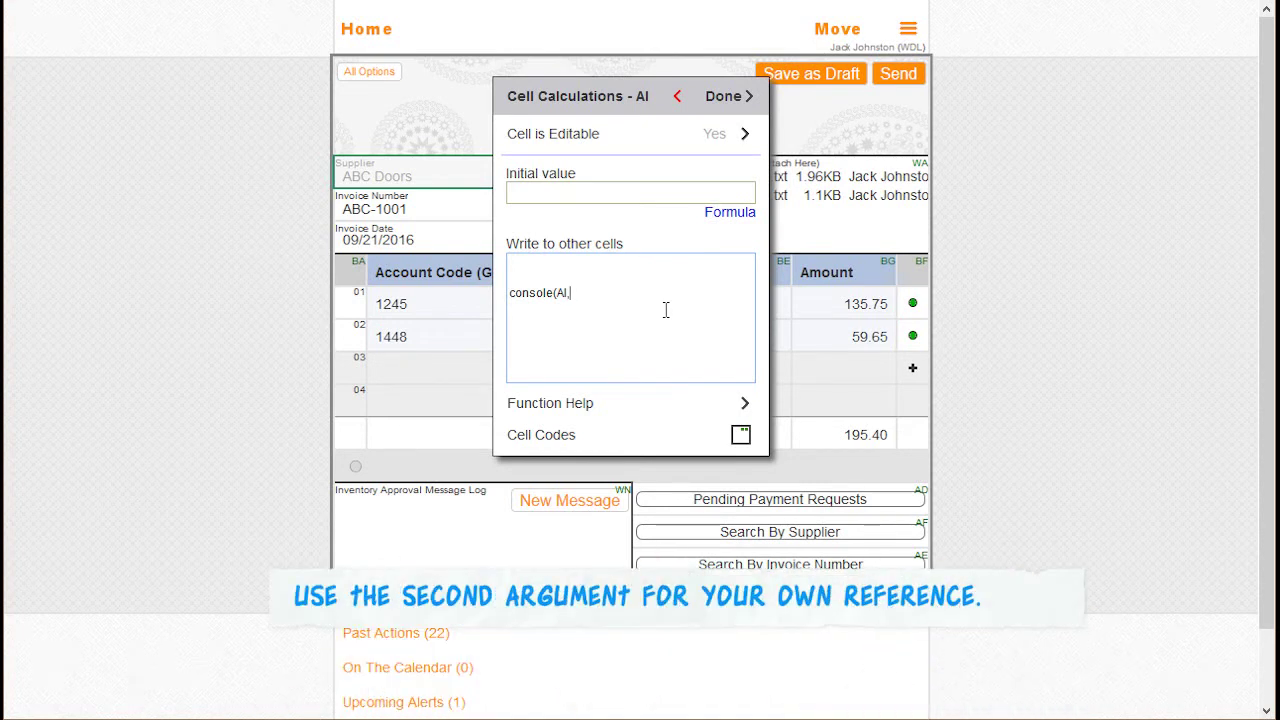
pyautogui.write('"My value for cell AI")')
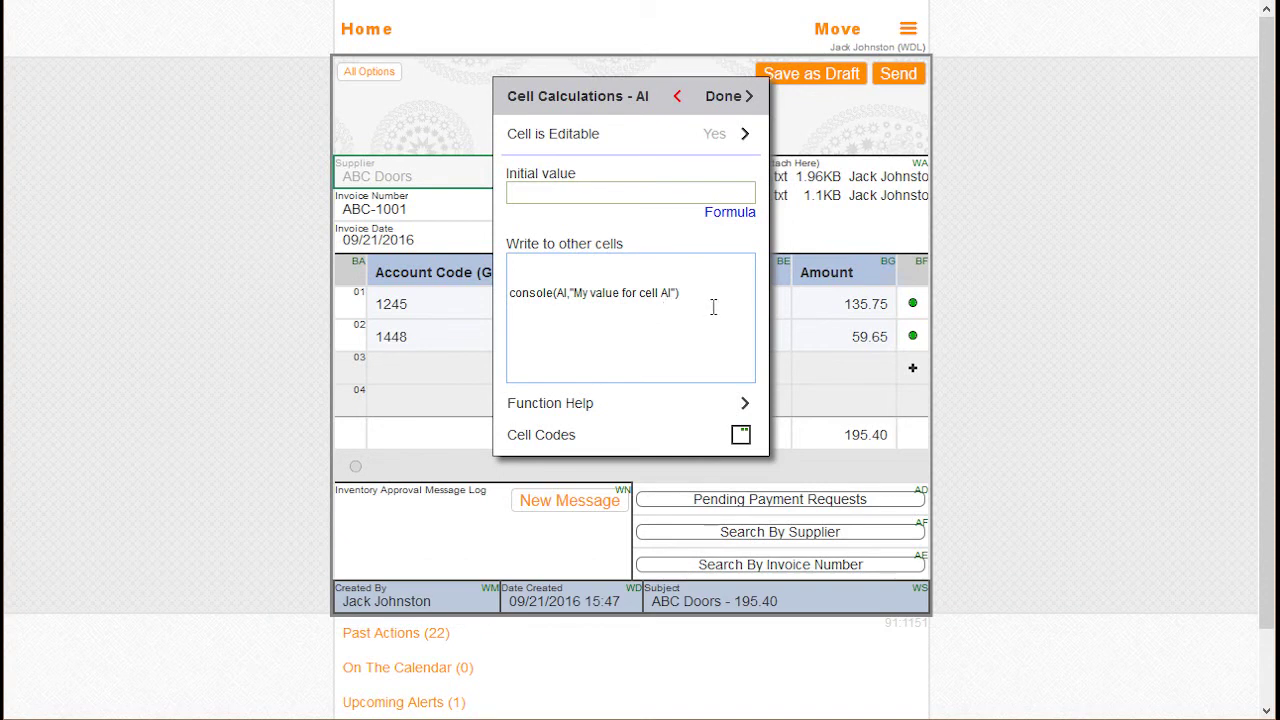
pyautogui.click(729, 100)
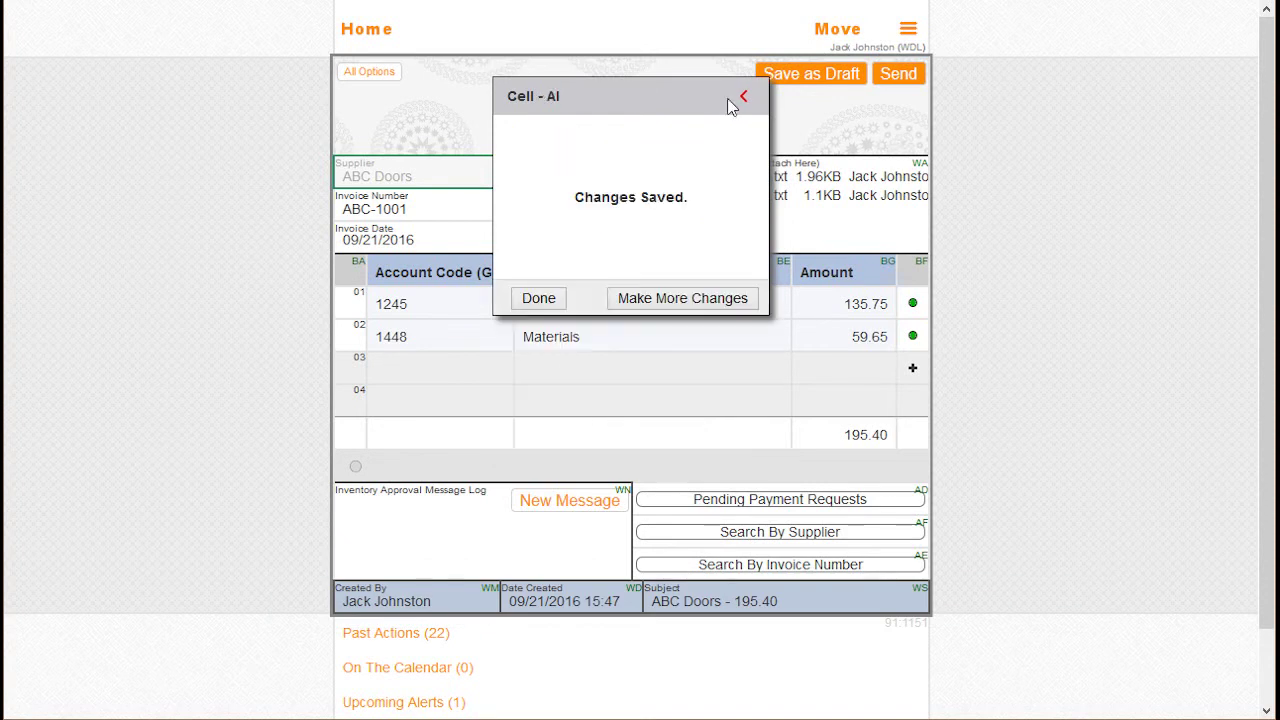
pyautogui.click(548, 298)
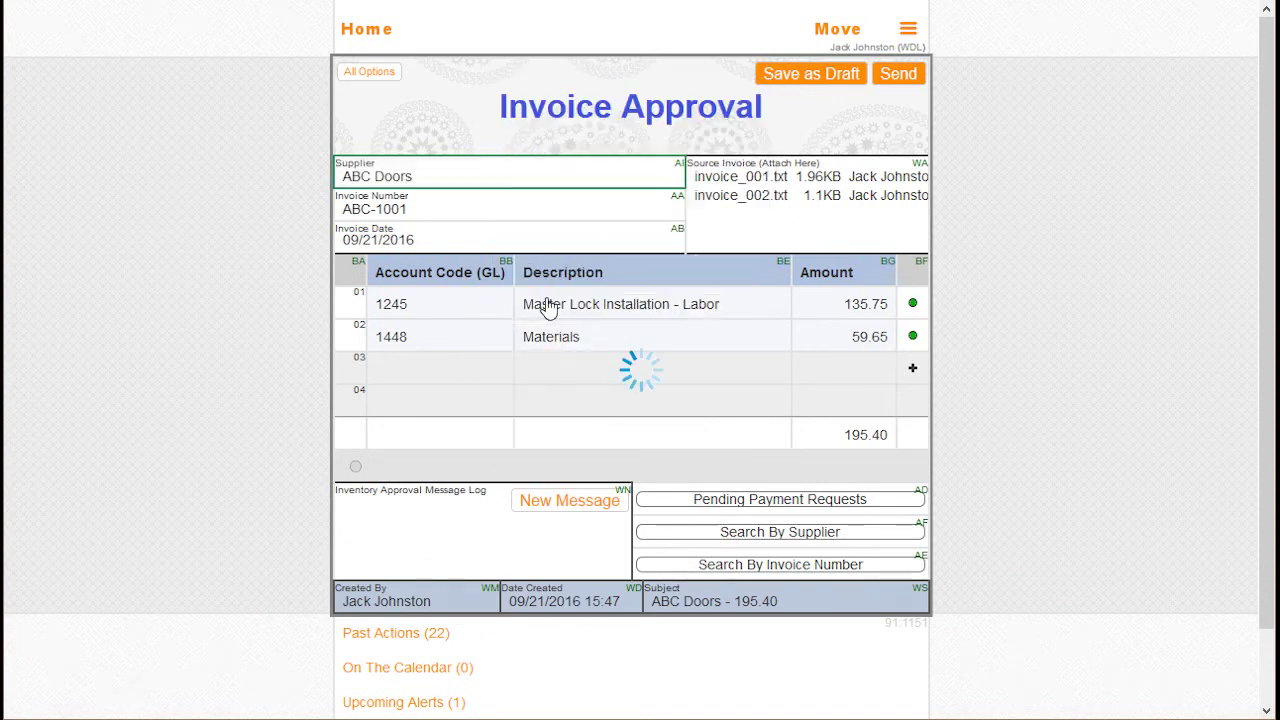
# Resubmit the unchanged Supplier value to check the console's debug output, and close the console.
pyautogui.click(551, 172)
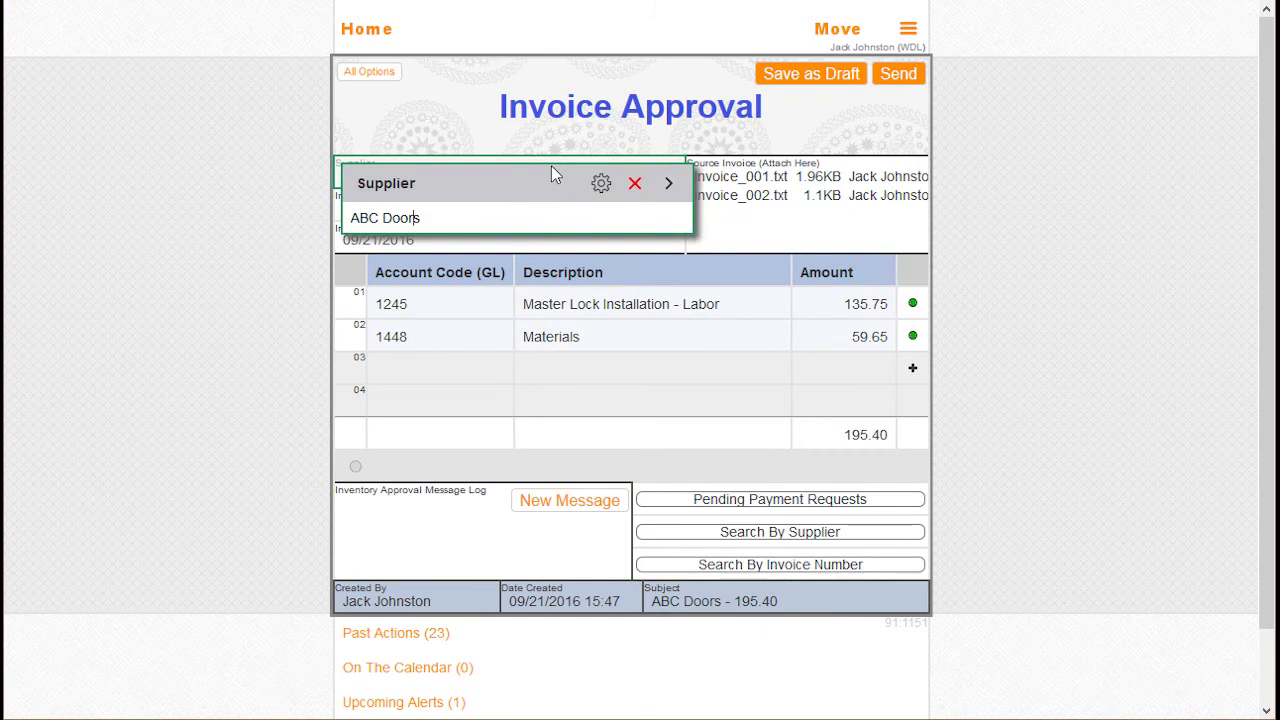
pyautogui.click(670, 186)
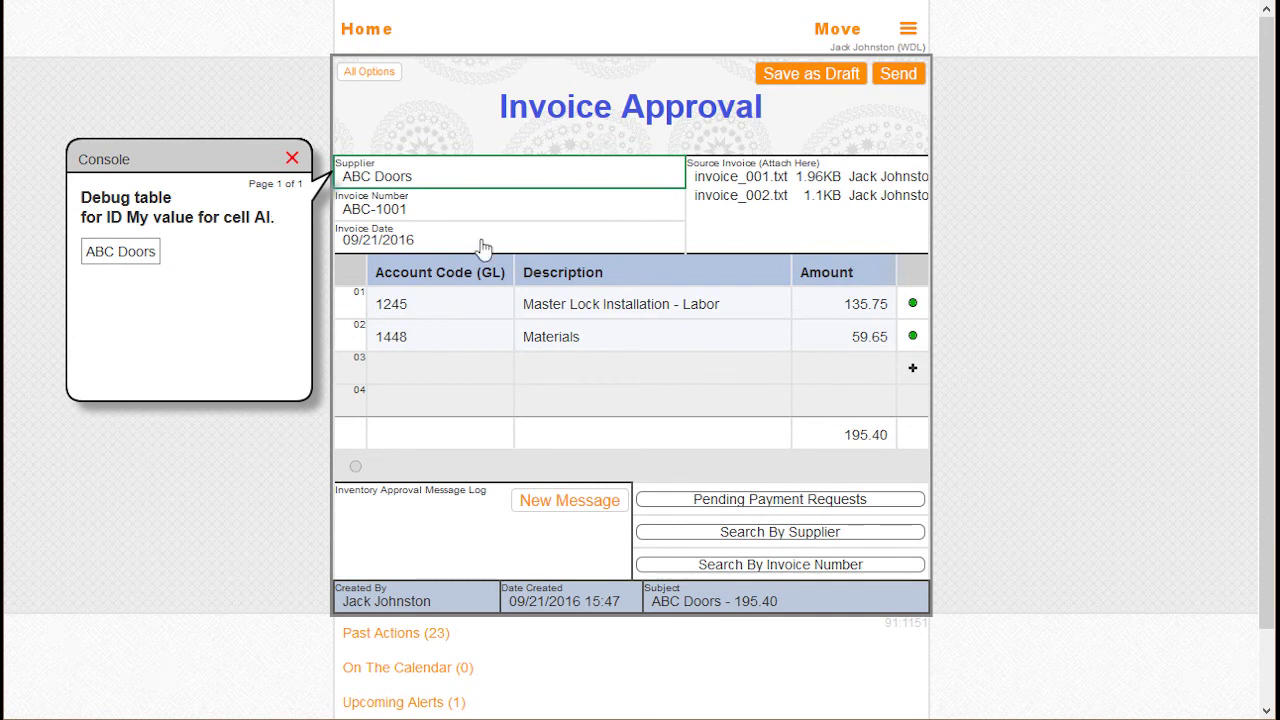
pyautogui.click(291, 159)
# Reopen the Supplier cell's calculations with cell codes displayed and duplicate the console line to make three identical lines.
pyautogui.click(545, 180)
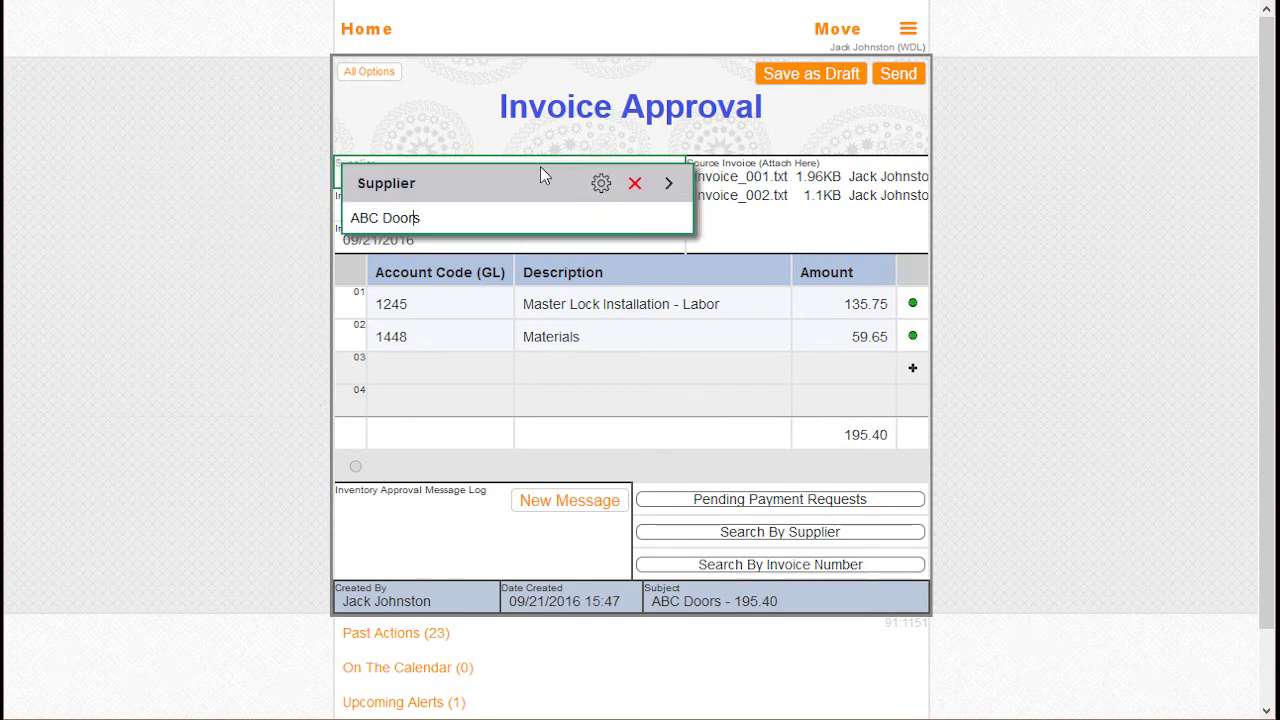
pyautogui.click(601, 186)
pyautogui.click(601, 163)
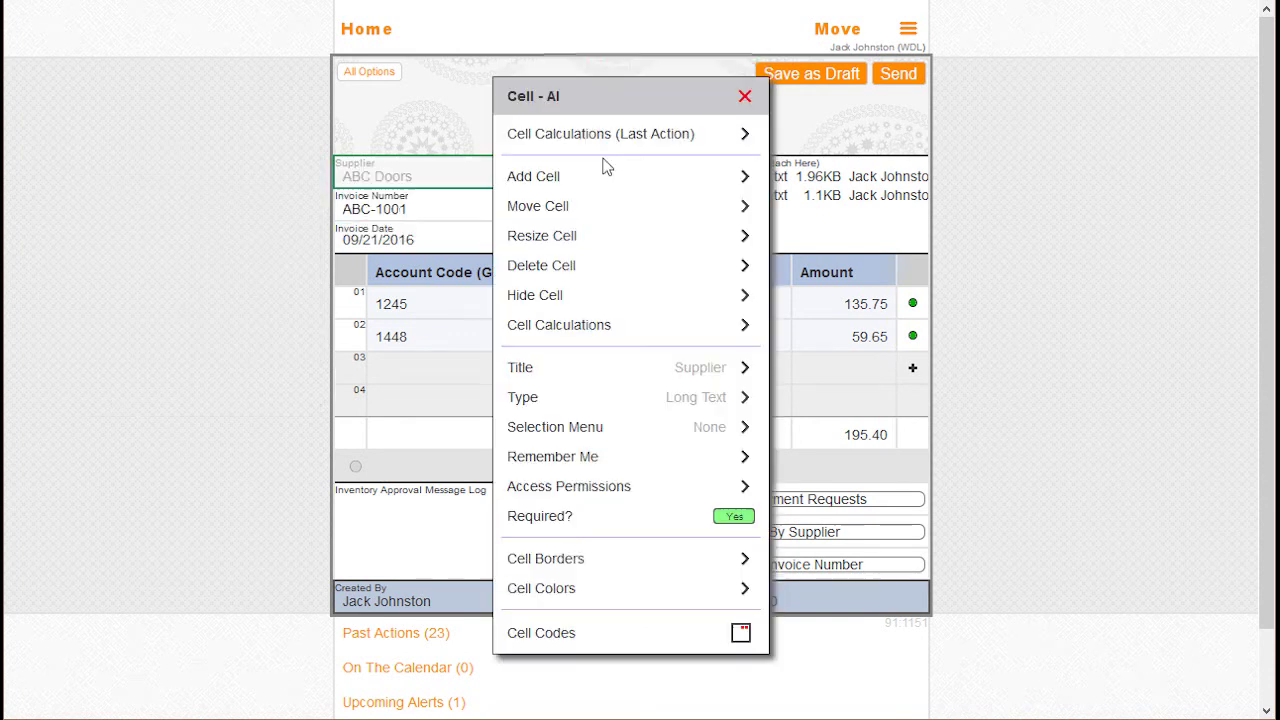
pyautogui.click(589, 324)
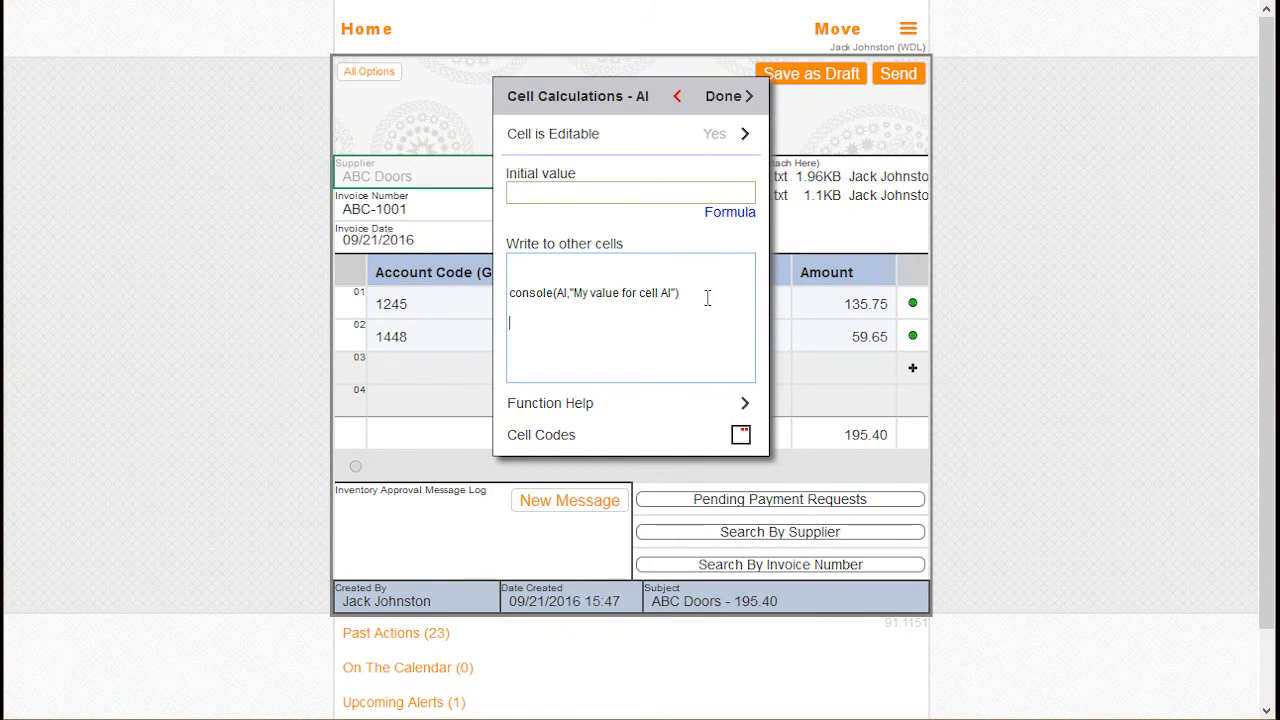
pyautogui.press('Up')
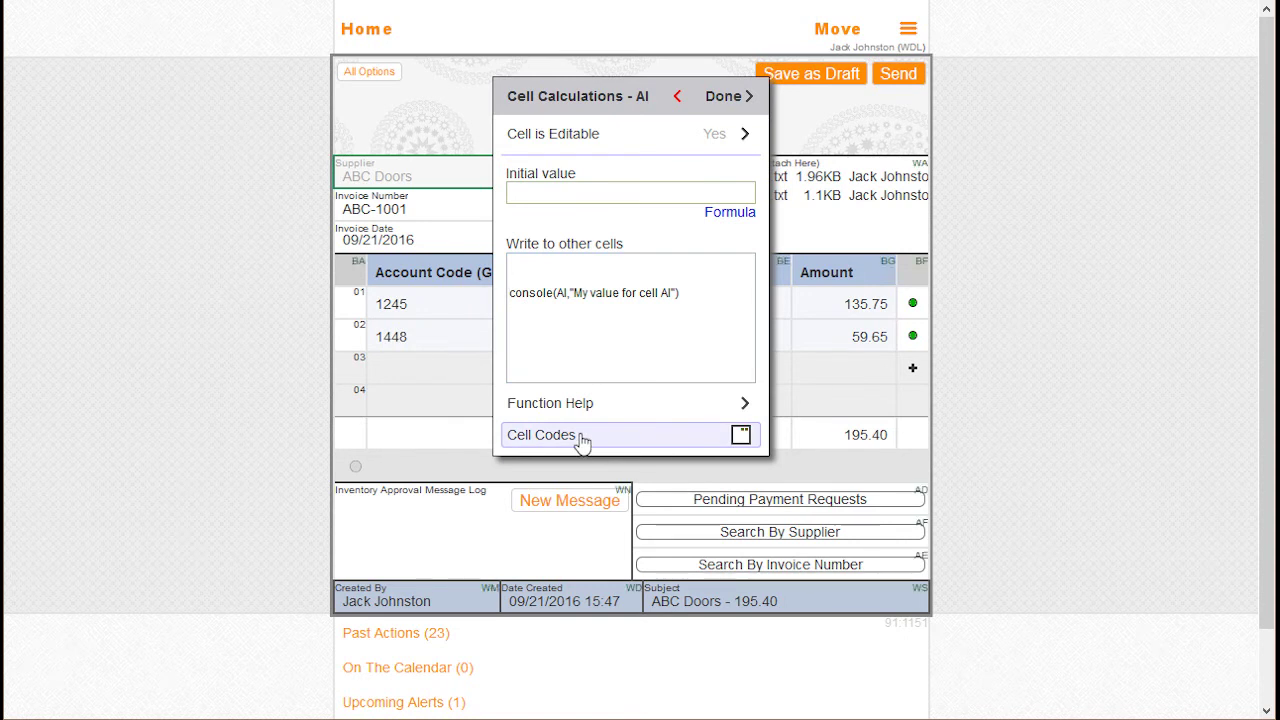
pyautogui.click(740, 434)
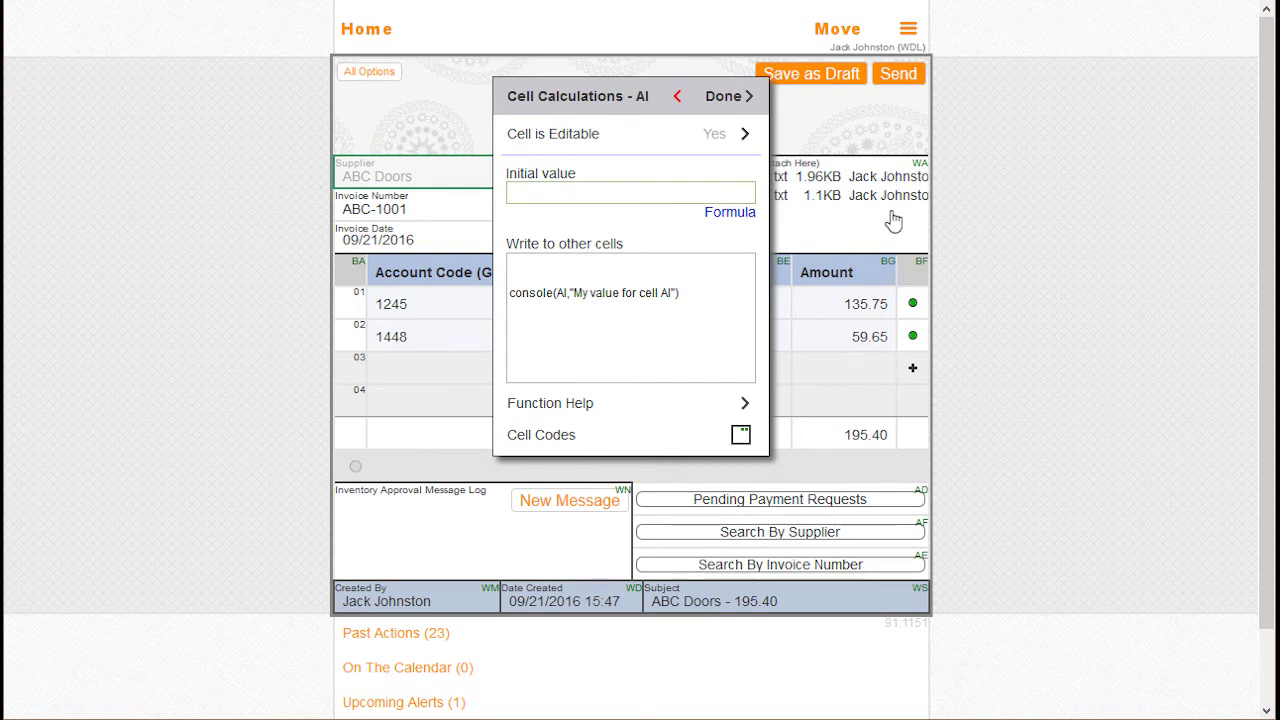
pyautogui.tripleClick(711, 292)
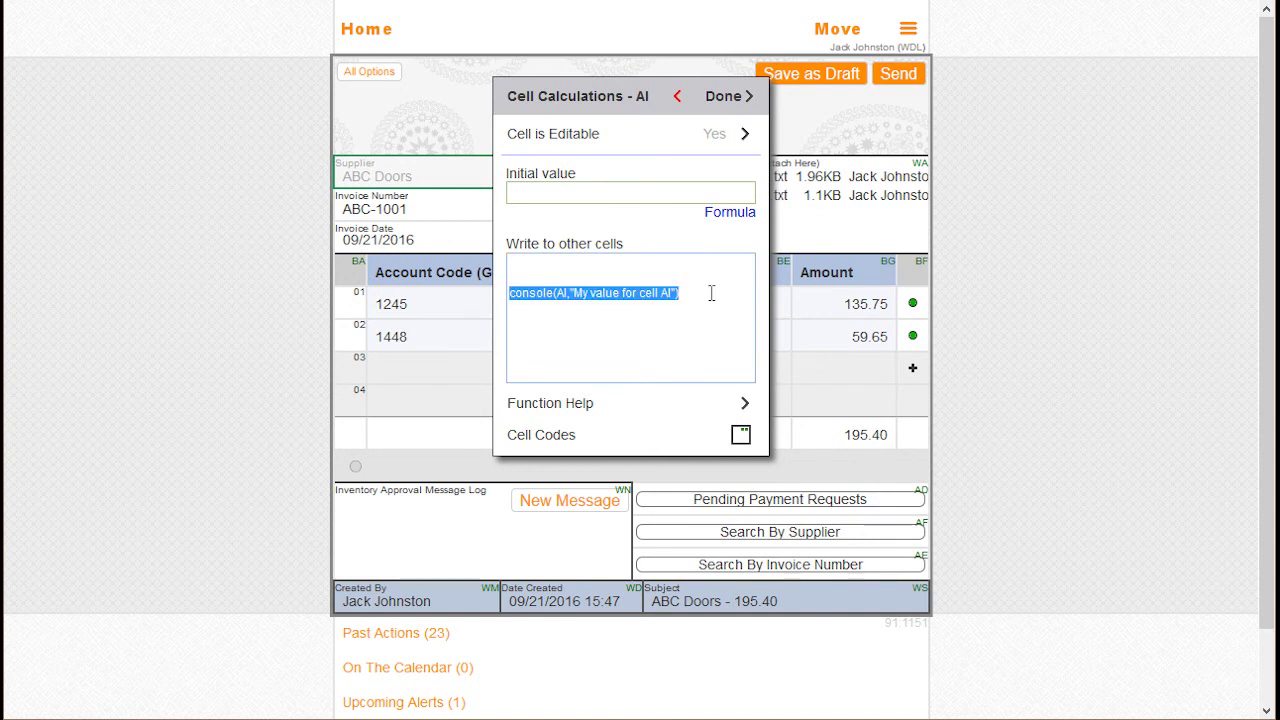
pyautogui.hotkey('ctrl', 'c')
pyautogui.hotkey('ctrl', 'v')
pyautogui.hotkey('ctrl', 'v')
pyautogui.hotkey('ctrl', 'v')
# Change the second console line to console(WA,"My value for cell WA").
pyautogui.press('Up')
pyautogui.press('Up')
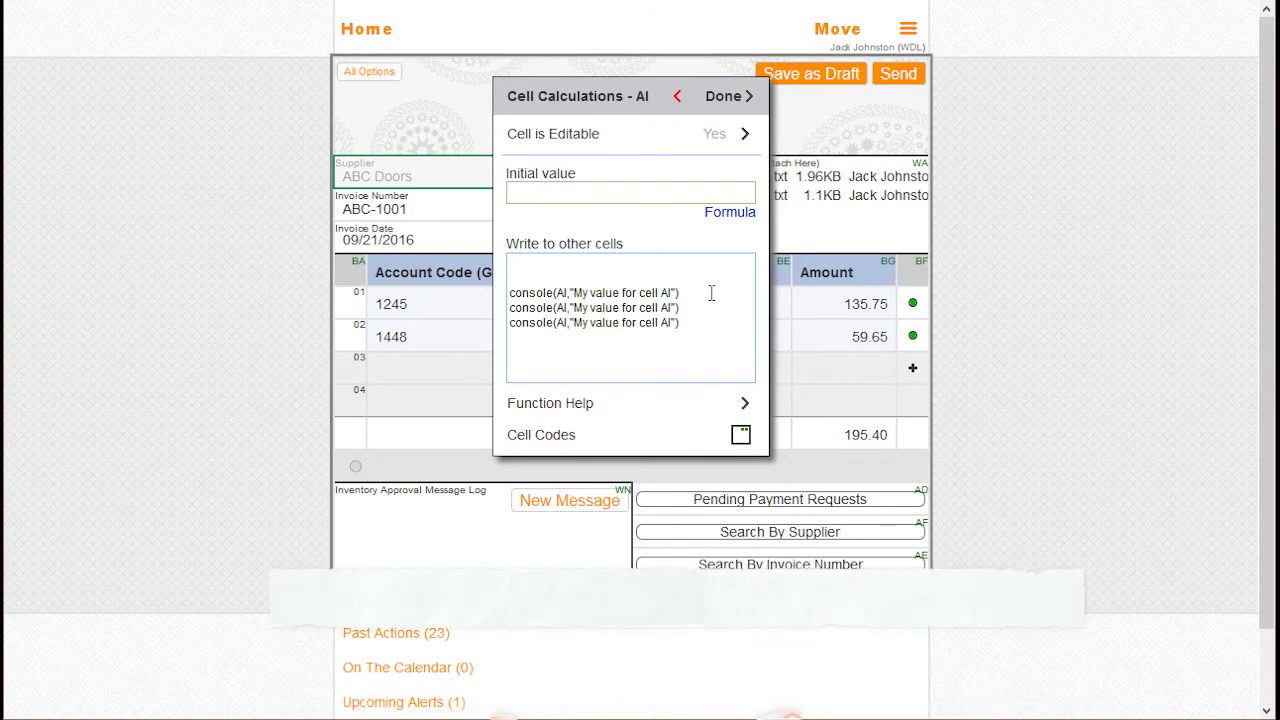
pyautogui.press('Right')
pyautogui.press('Right')
pyautogui.press('Right')
pyautogui.press('Right')
pyautogui.press('Right')
pyautogui.press('Right')
pyautogui.press('Right')
pyautogui.press('Right')
pyautogui.press('Right')
pyautogui.press('Right')
pyautogui.press('Right')
pyautogui.press('Right')
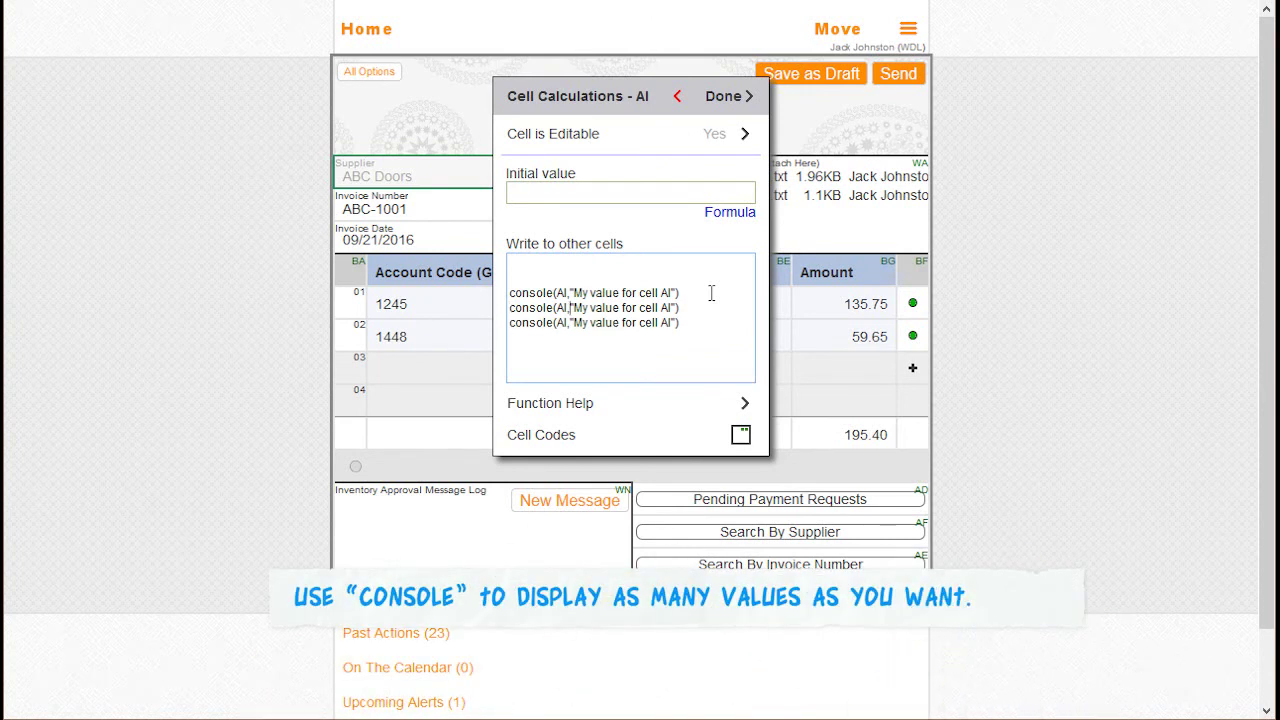
pyautogui.hotkey('shift', 'Right')
pyautogui.hotkey('shift', 'Right')
pyautogui.write('WA')
pyautogui.press('Right')
pyautogui.hotkey('shift', 'Right')
pyautogui.hotkey('shift', 'Right')
pyautogui.write('WA')
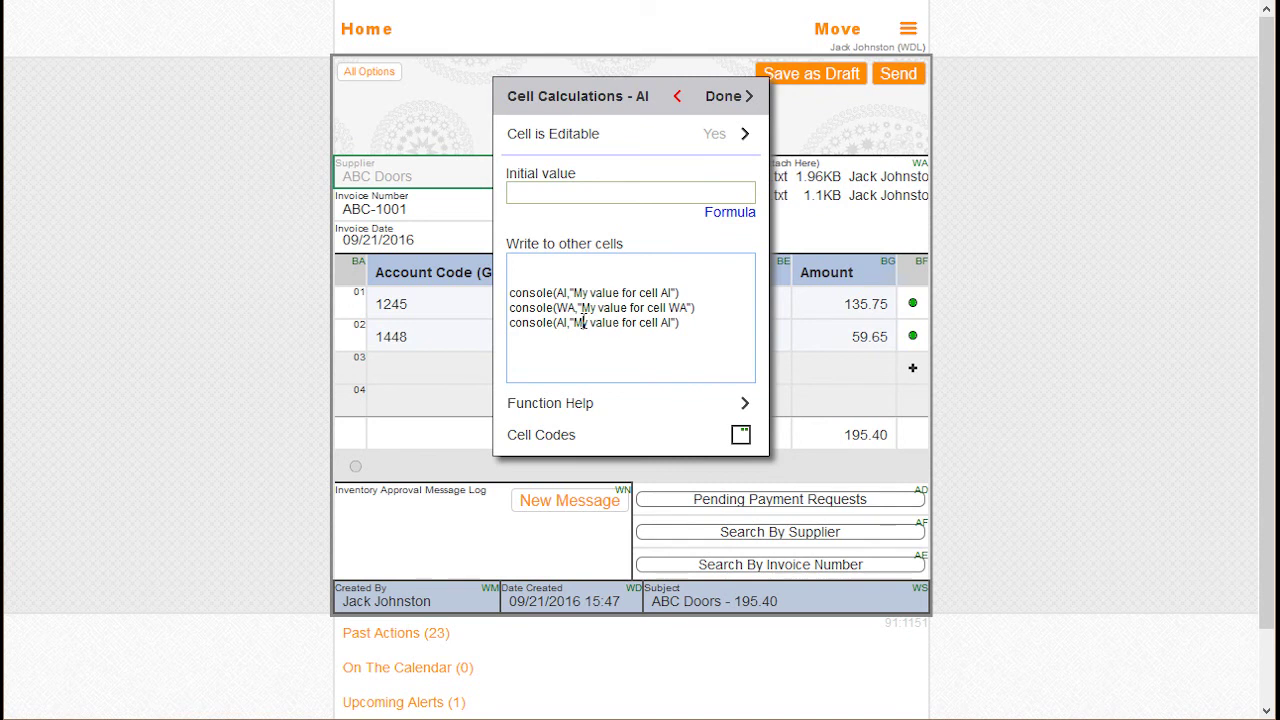
# Change the third console line to console(BG[2],"My value for cell BG[2]") and save the cell calculations.
pyautogui.press('Right')
pyautogui.write('BG[2]')
pyautogui.hotkey('shift', 'Right')
pyautogui.hotkey('shift', 'Right')
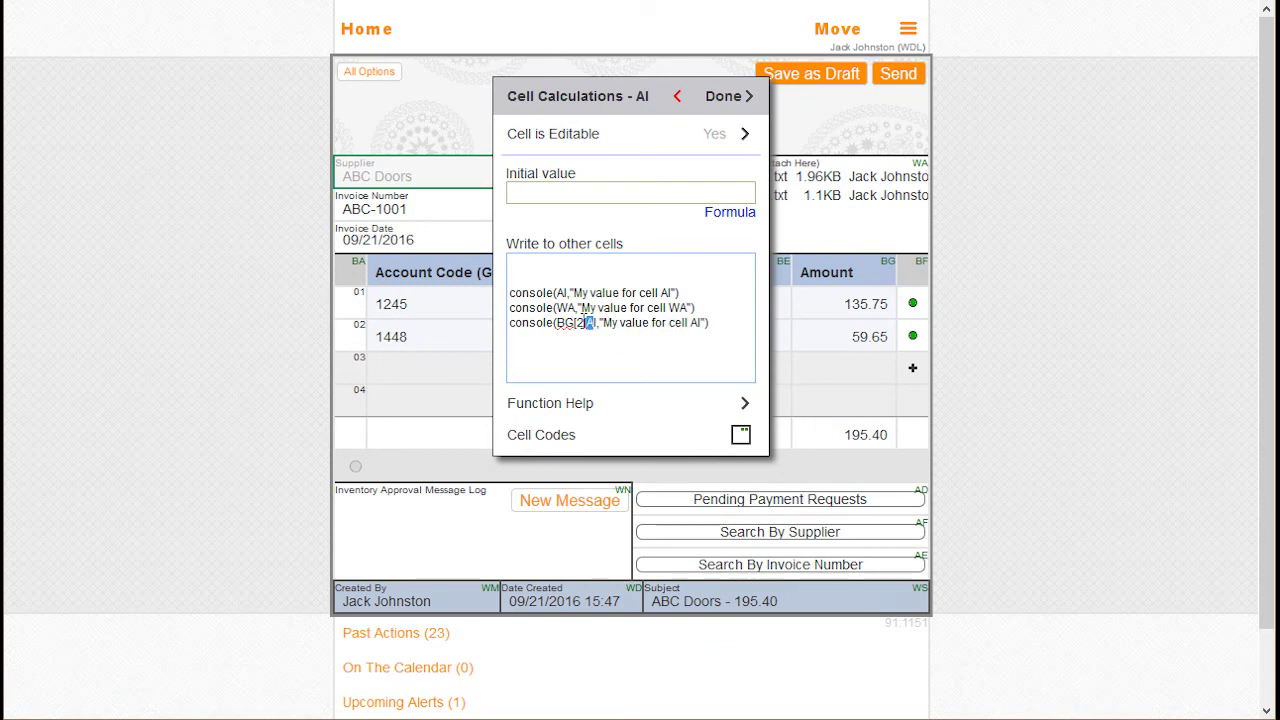
pyautogui.hotkey('shift', 'Right')
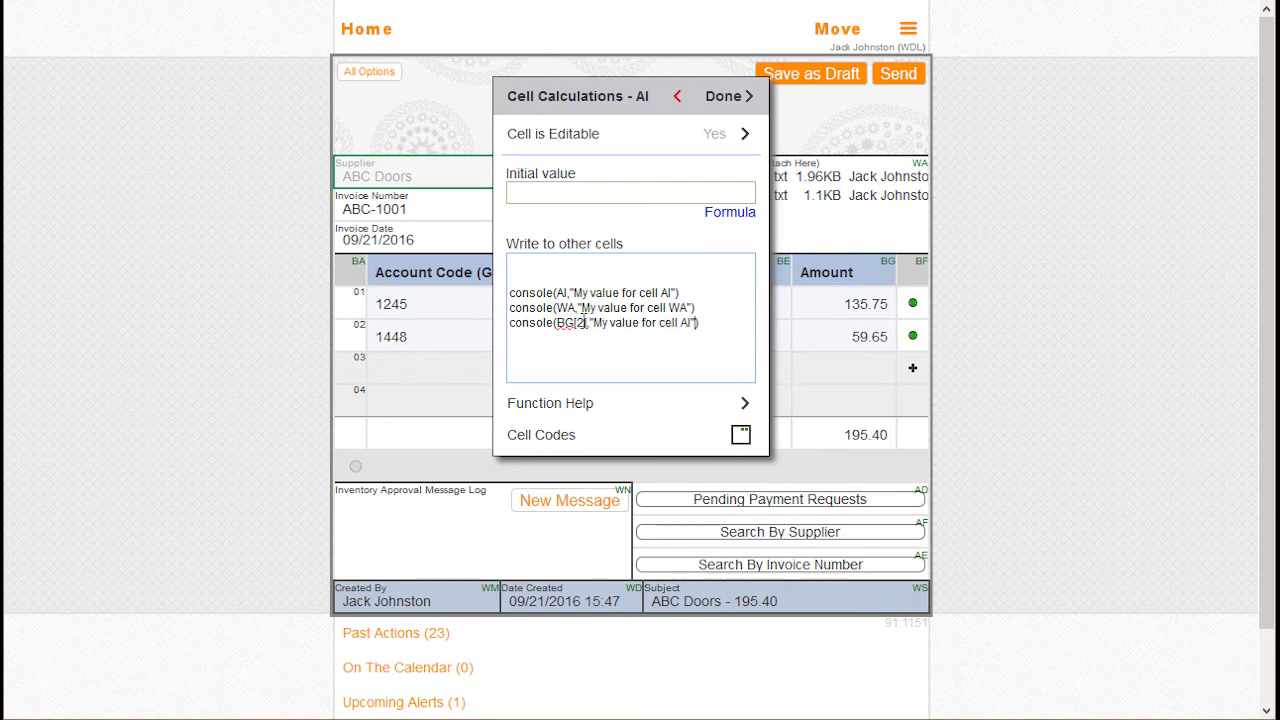
pyautogui.write('BG[2')
pyautogui.click(733, 102)
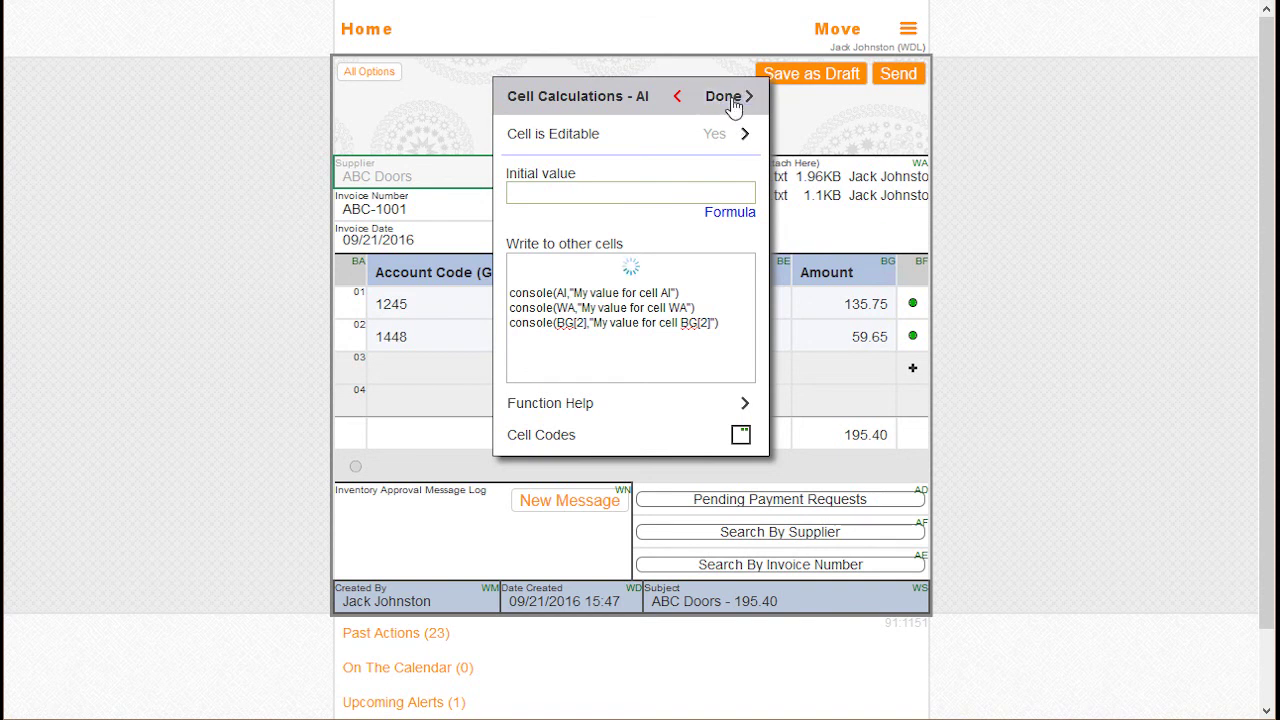
pyautogui.click(549, 300)
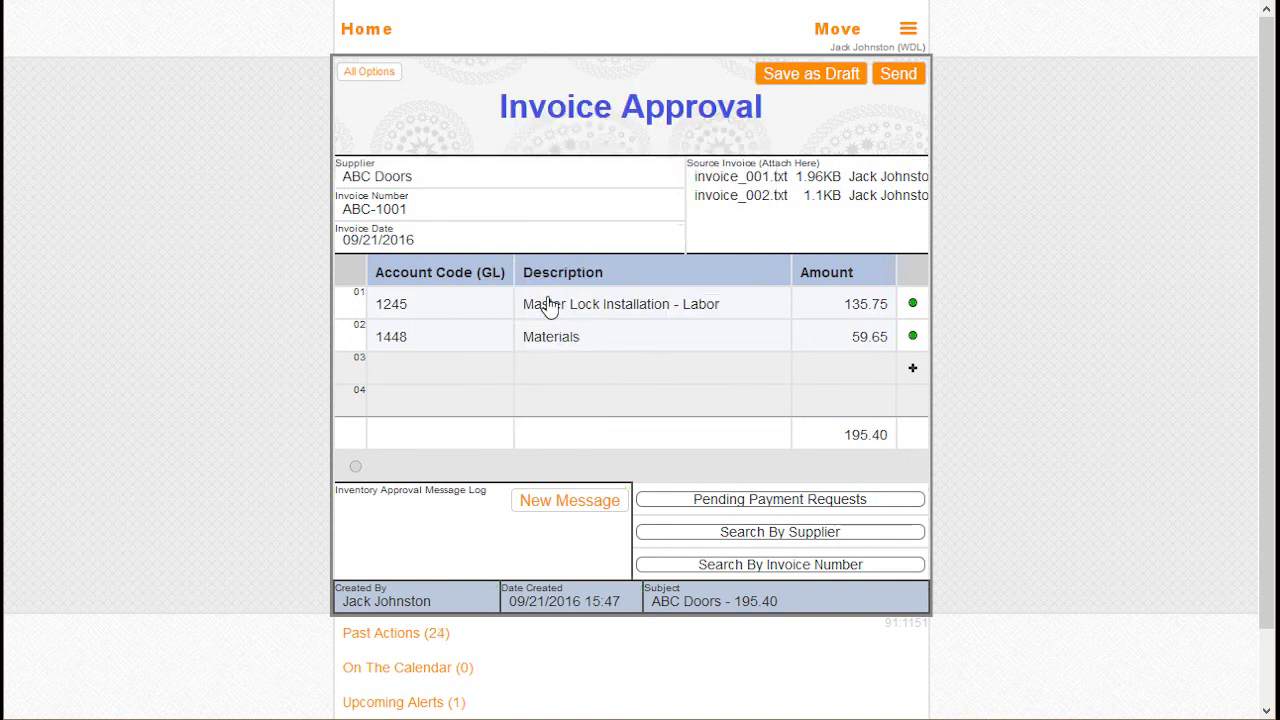
# Resubmit the unchanged Supplier value, review all three console debug pages, and close the console.
pyautogui.click(528, 177)
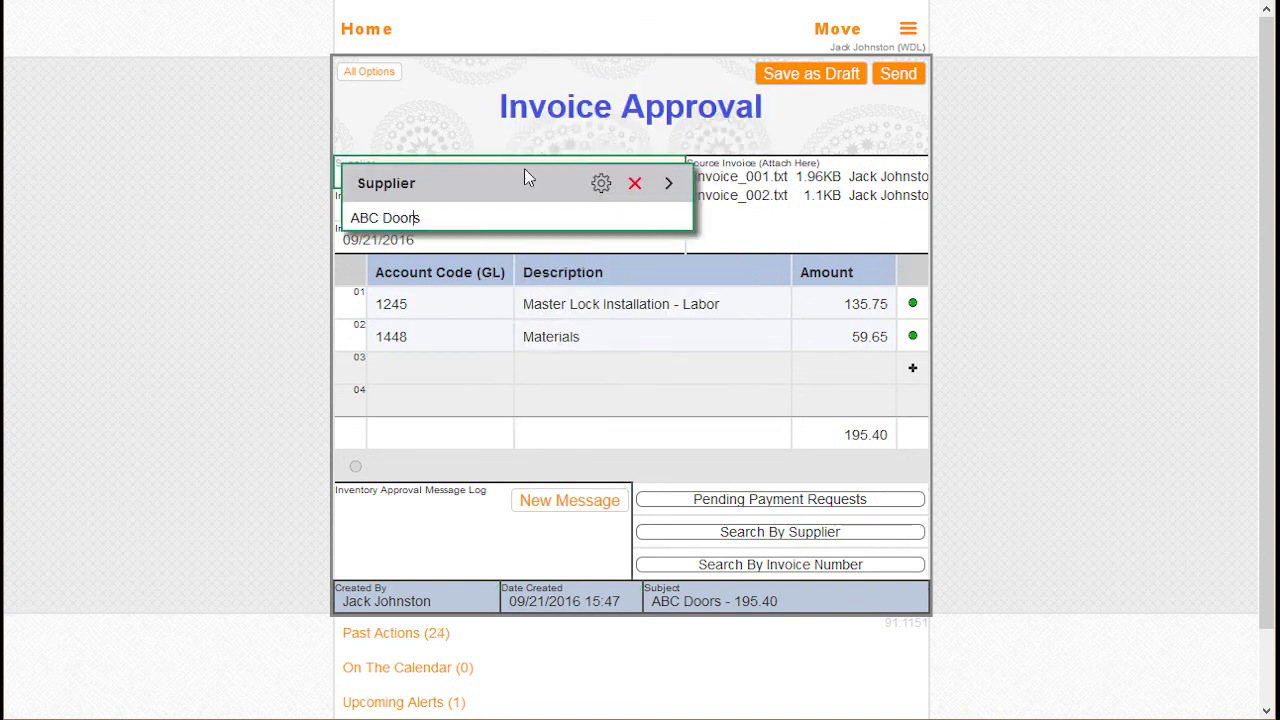
pyautogui.click(668, 183)
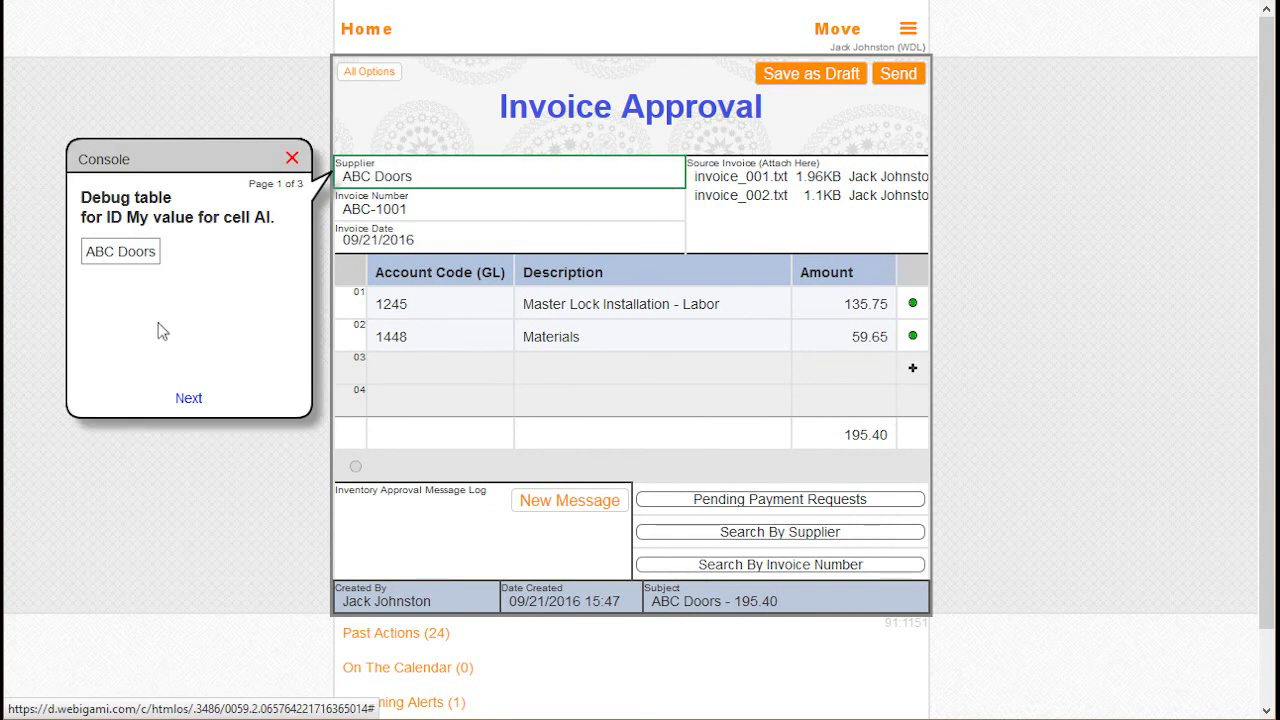
pyautogui.click(190, 399)
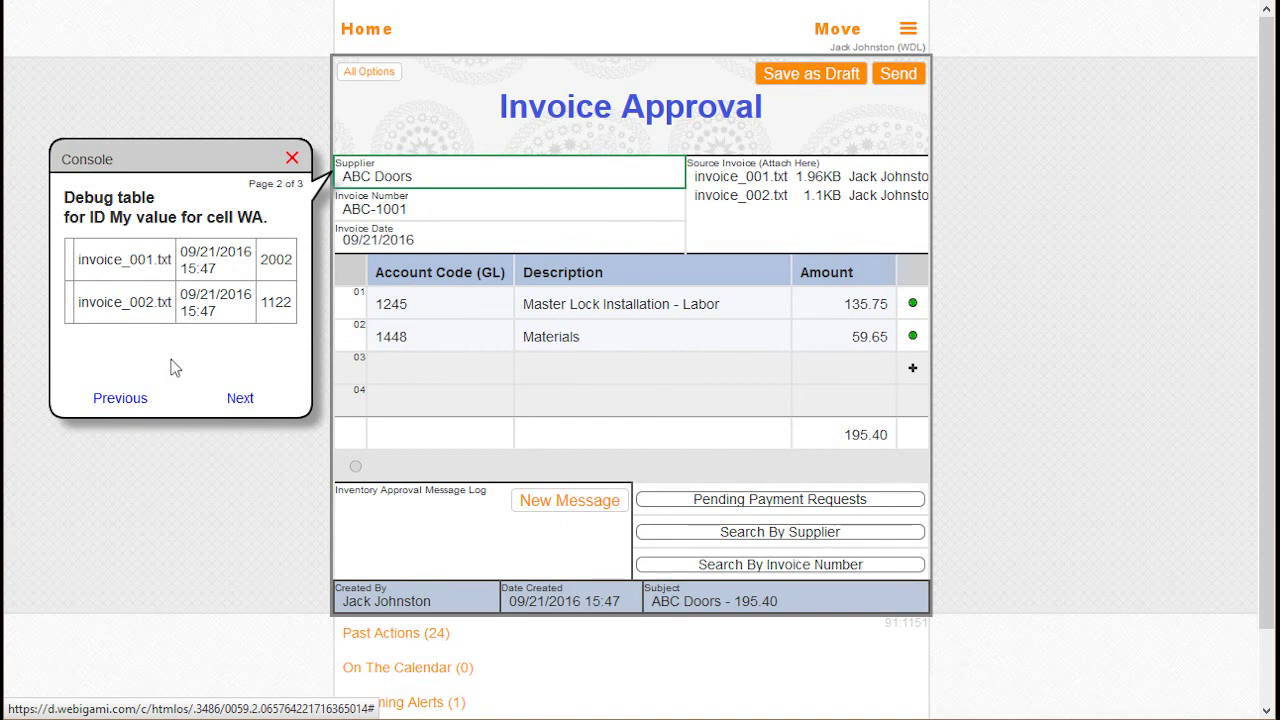
pyautogui.click(240, 400)
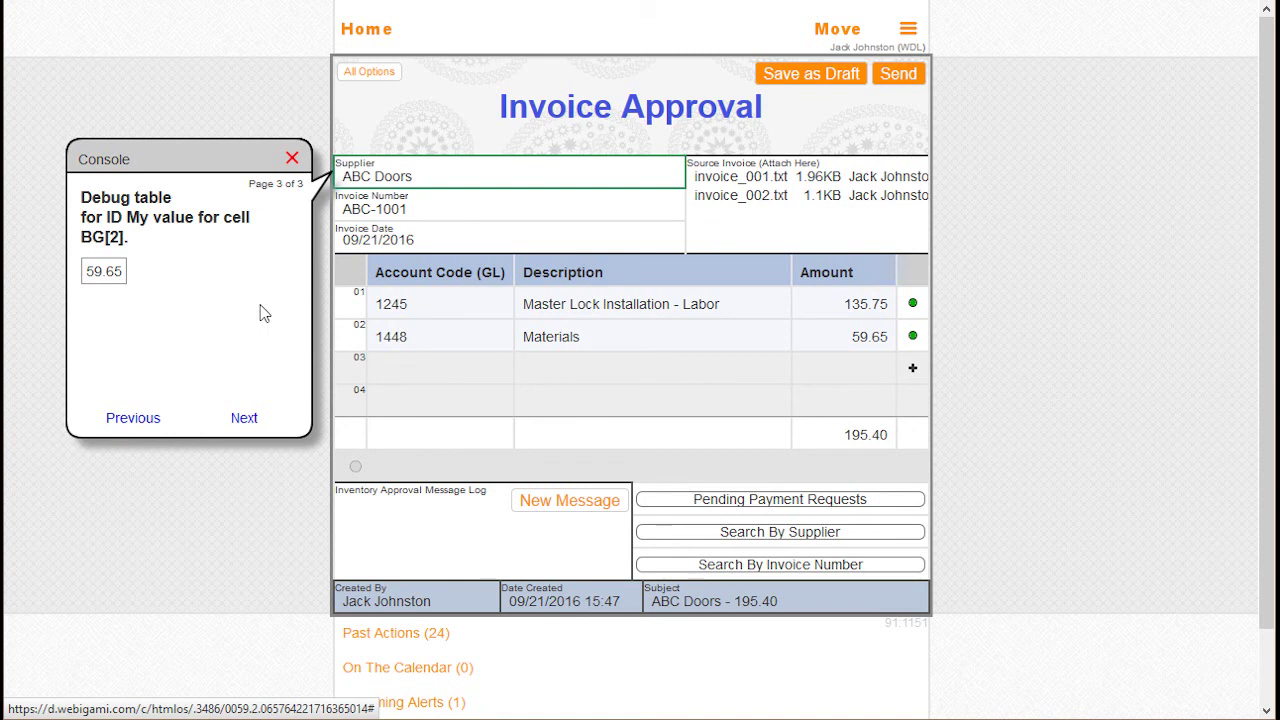
pyautogui.click(292, 159)
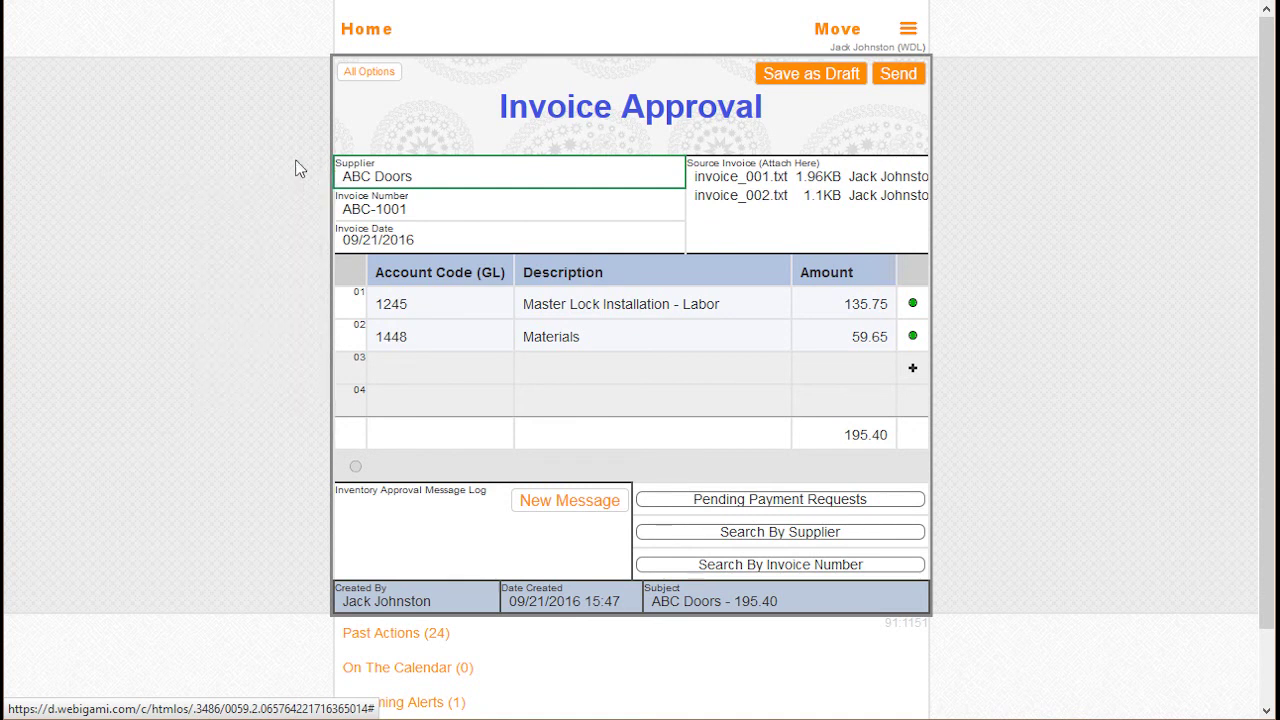